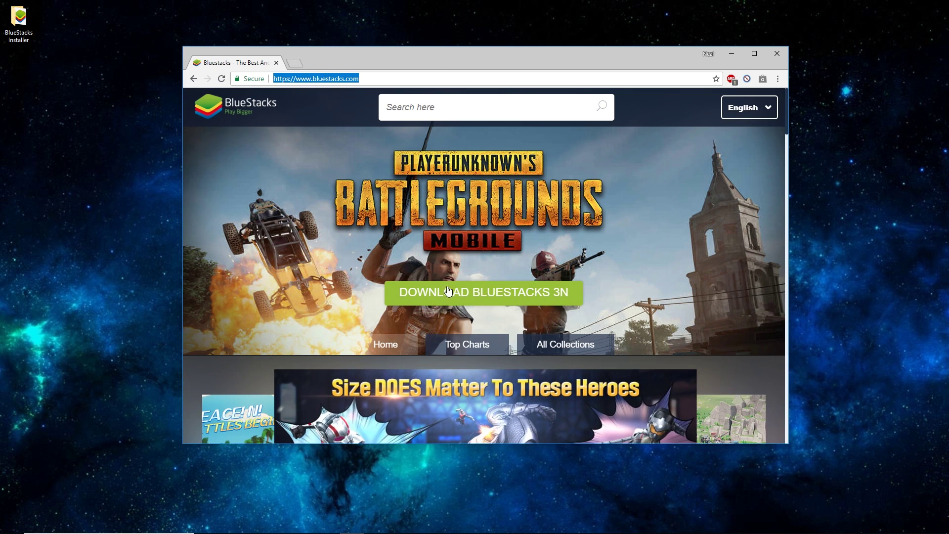
Step: Start the BlueStacks installer download from its page, then cancel the Save As dialog
left_click(489, 295)
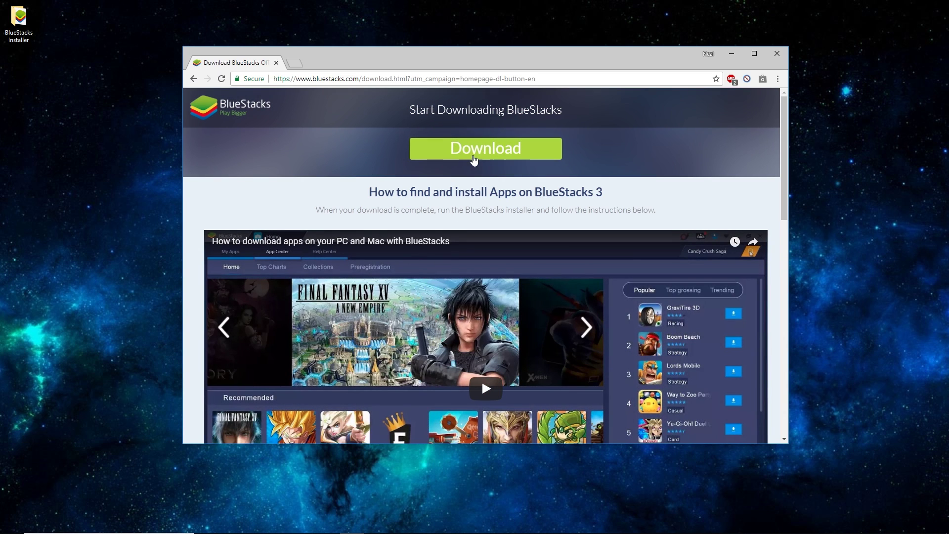
left_click(484, 152)
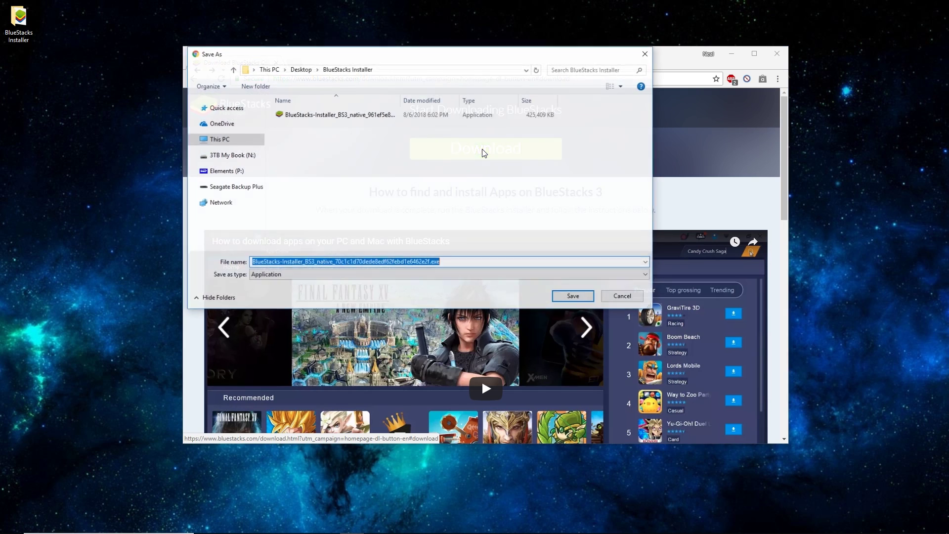
left_click(458, 263)
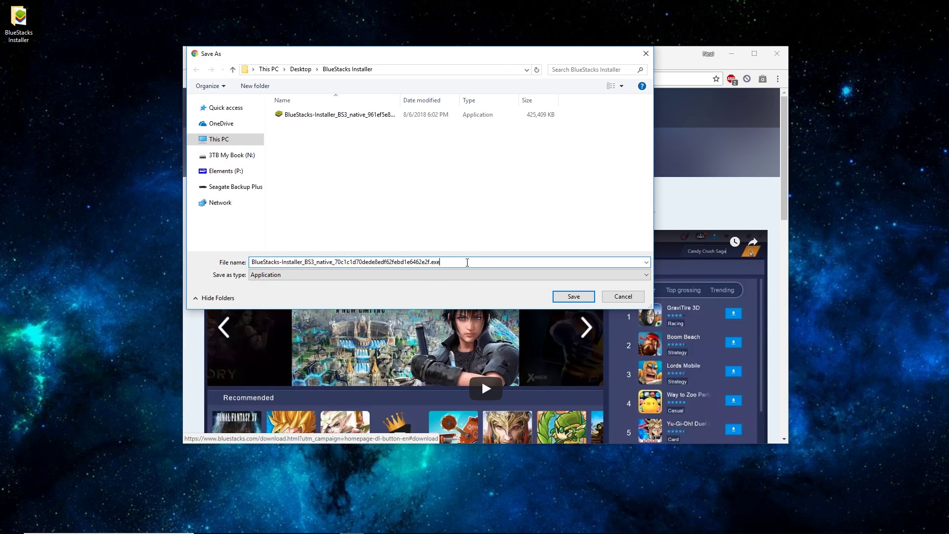
left_click_drag(440, 262, 224, 267)
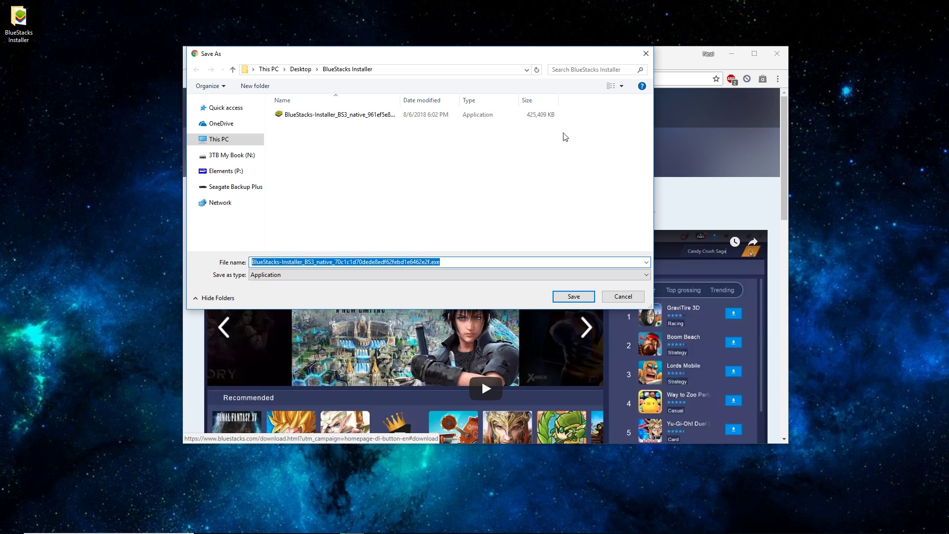
left_click(617, 299)
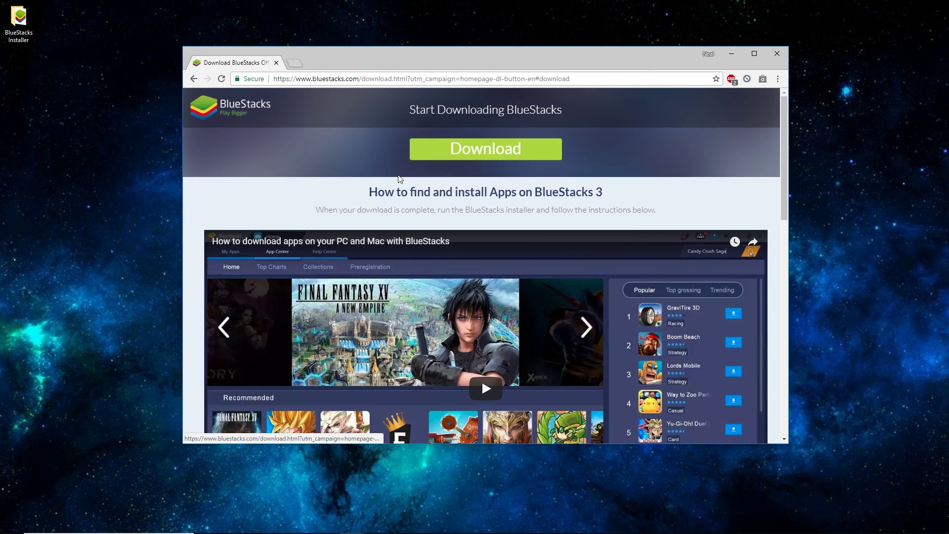
Step: Minimise Chrome and launch BlueStacks from its desktop shortcut
left_click(732, 55)
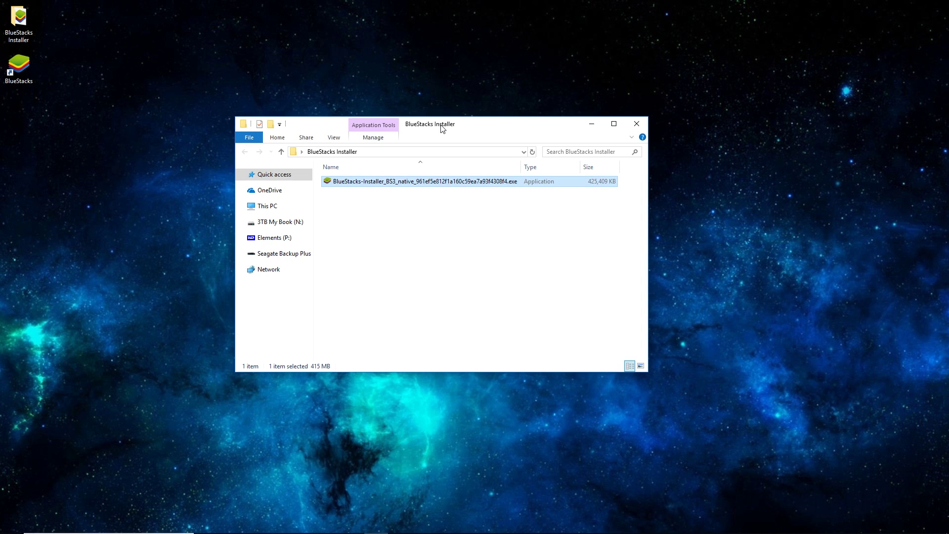
left_click(25, 77)
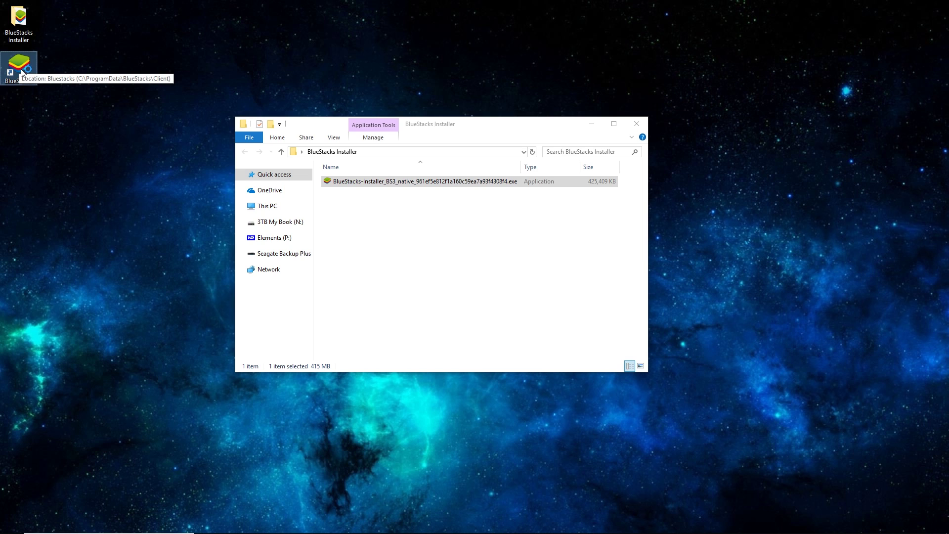
double_click(19, 69)
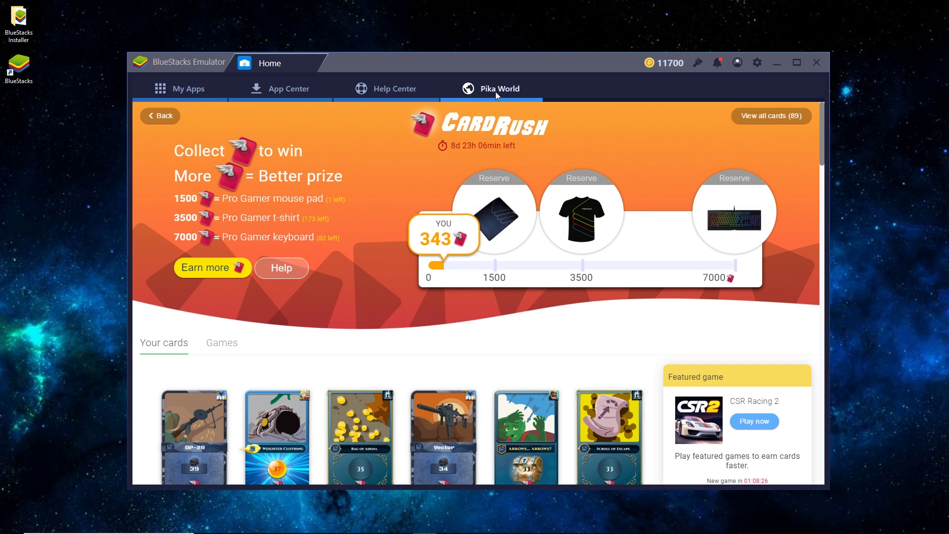
Step: Leave the Pika World page and return to the My Apps home screen
left_click(193, 88)
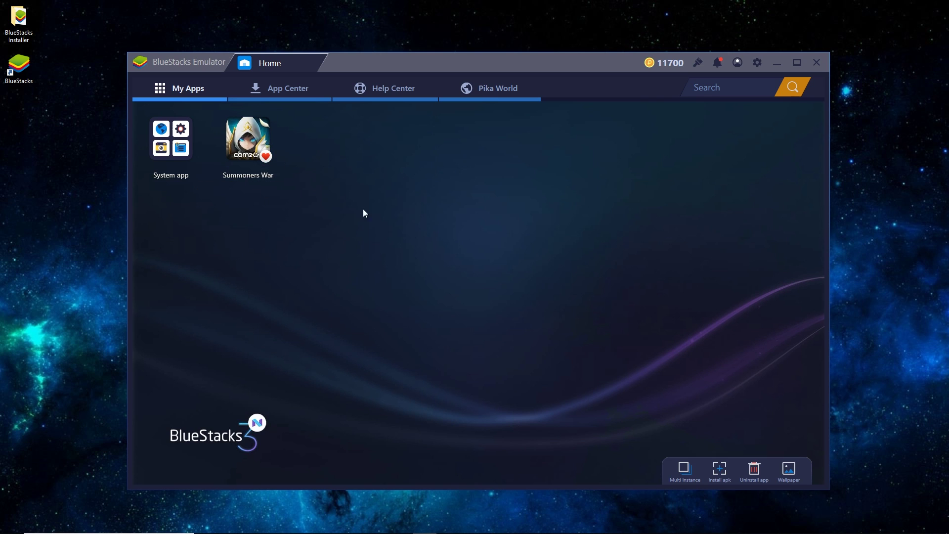
Step: In BlueStacks settings, try 1920 x 1080 display resolution with High (240DPI) density
left_click(757, 66)
left_click(775, 76)
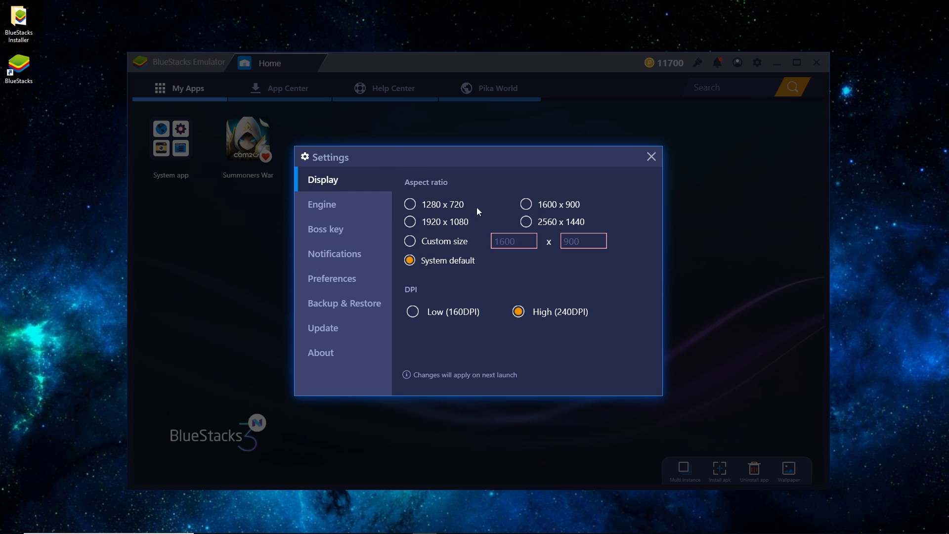
left_click(426, 223)
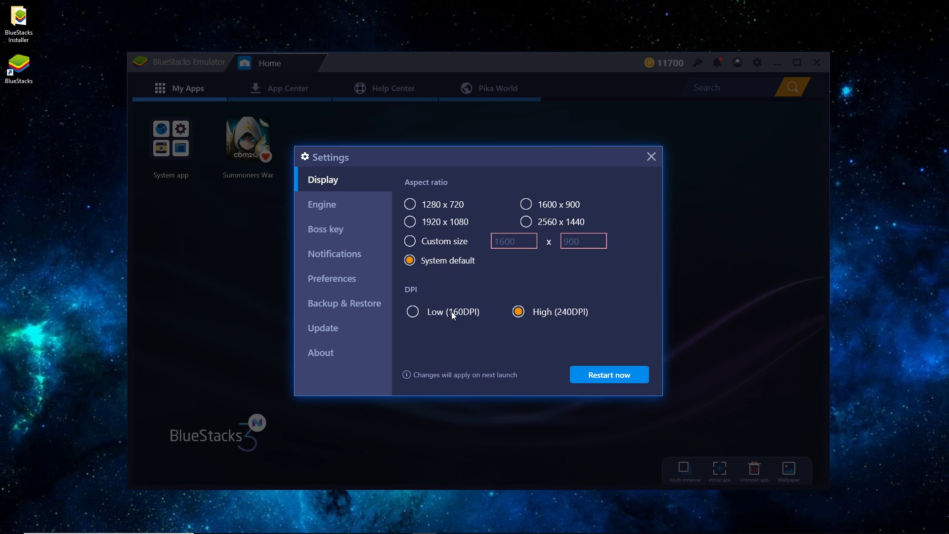
left_click(544, 312)
Step: Set the engine graphics mode to OpenGL and turn on advanced graphics mode
left_click(325, 206)
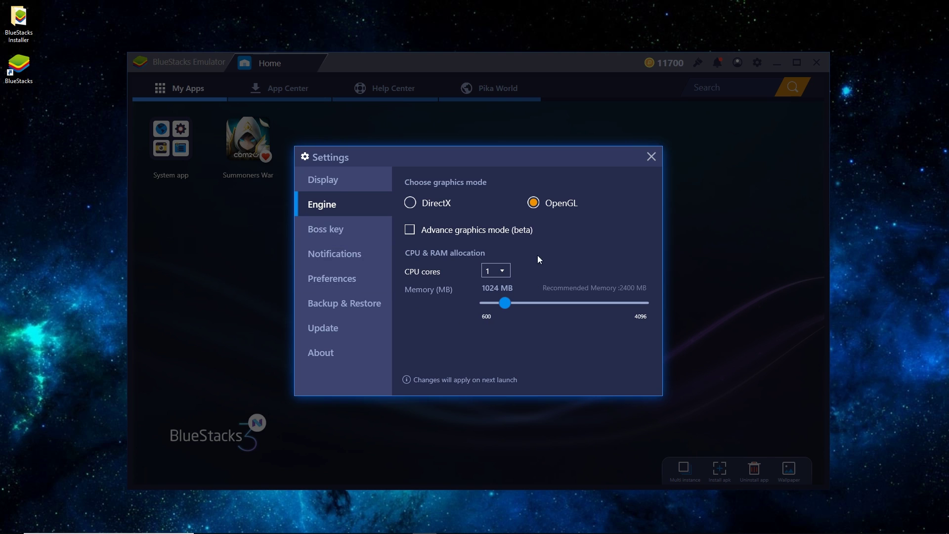
left_click(451, 203)
left_click(558, 208)
left_click(439, 202)
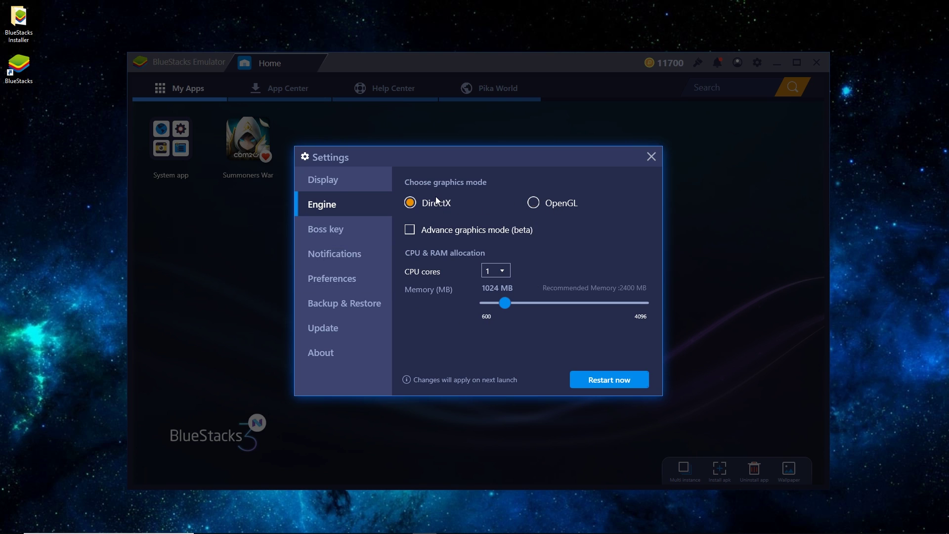
left_click(551, 205)
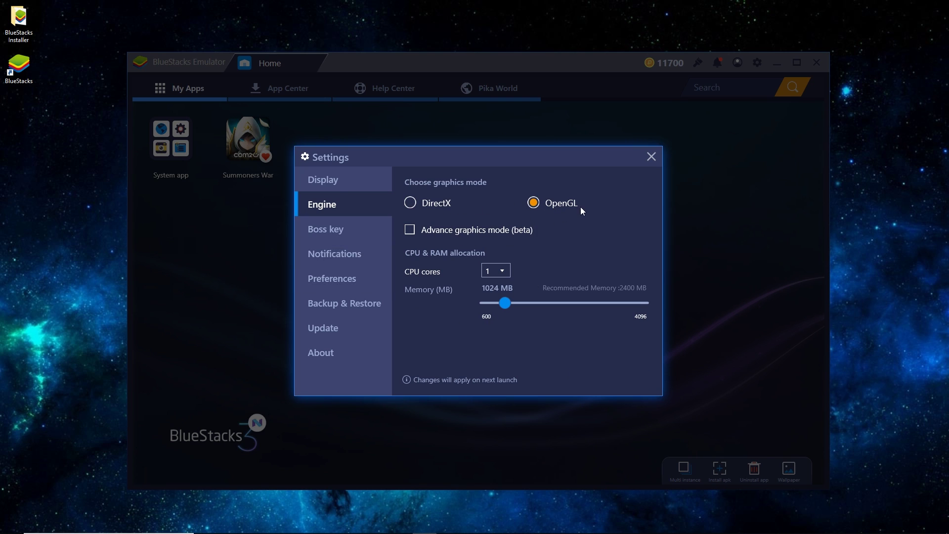
left_click(443, 229)
Step: Allocate 4 CPU cores and raise memory to 3000 MB
left_click(497, 271)
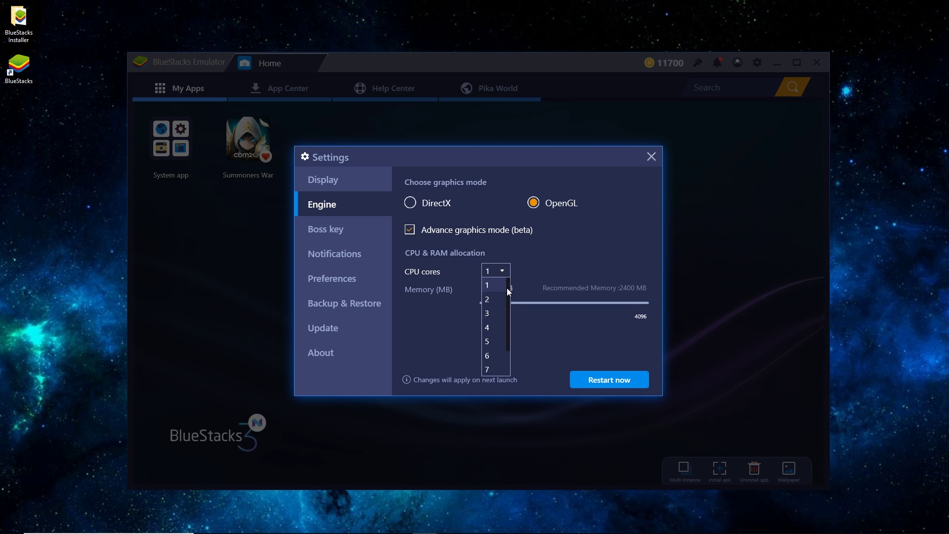
left_click_drag(509, 321, 499, 369)
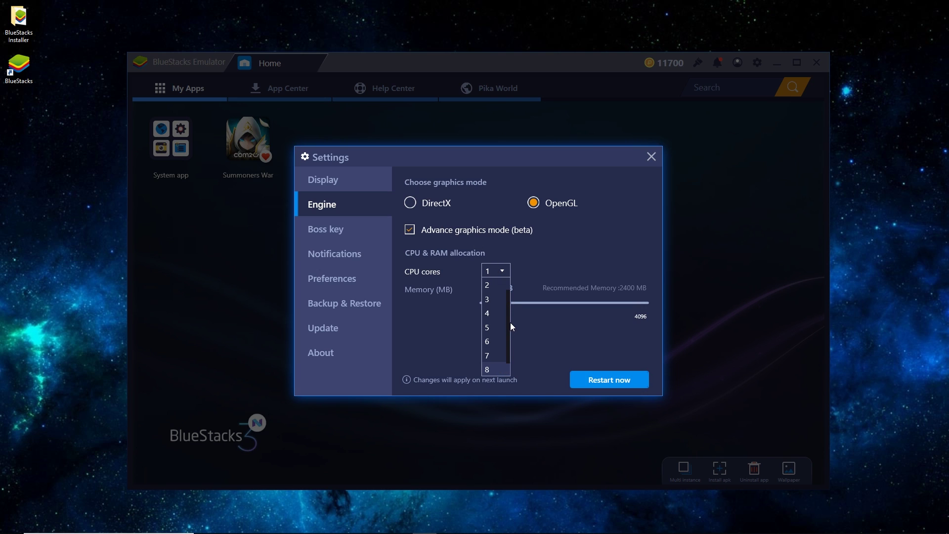
left_click(490, 302)
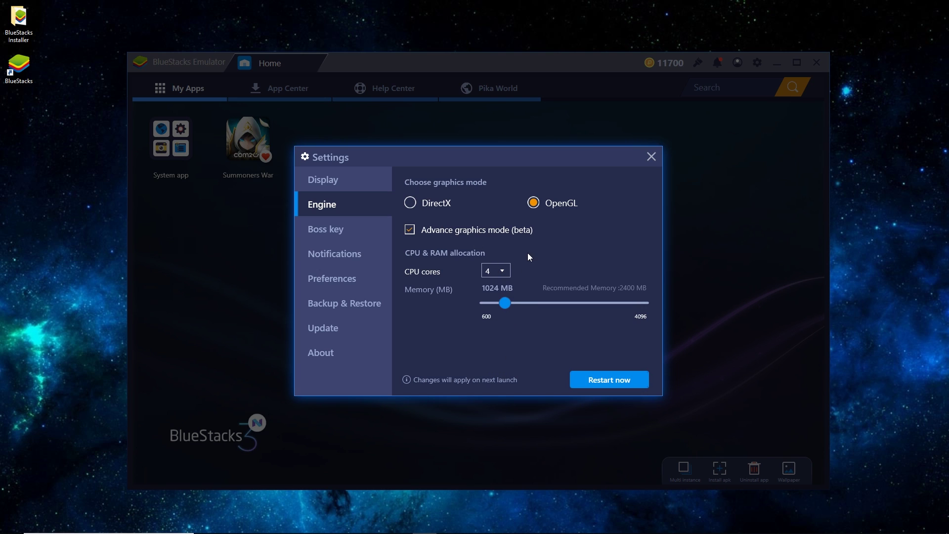
left_click(502, 272)
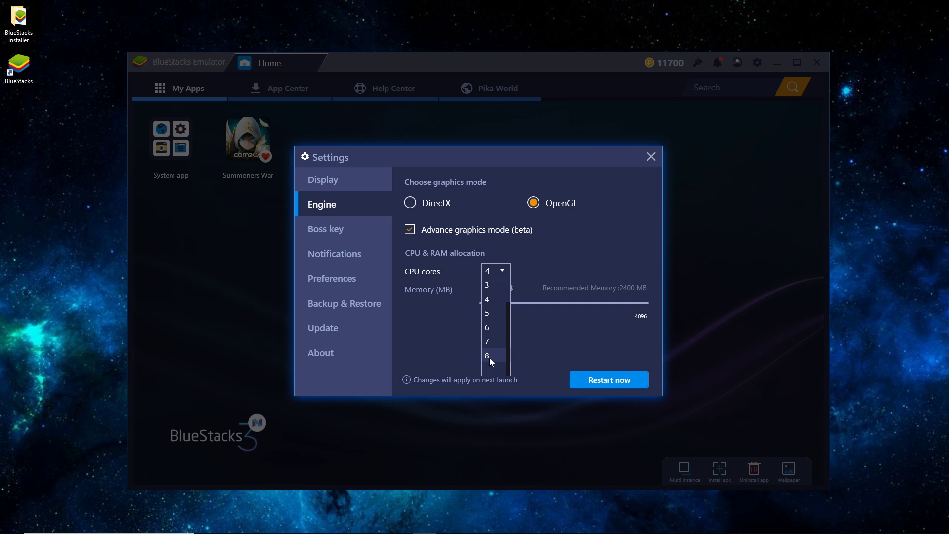
left_click(492, 299)
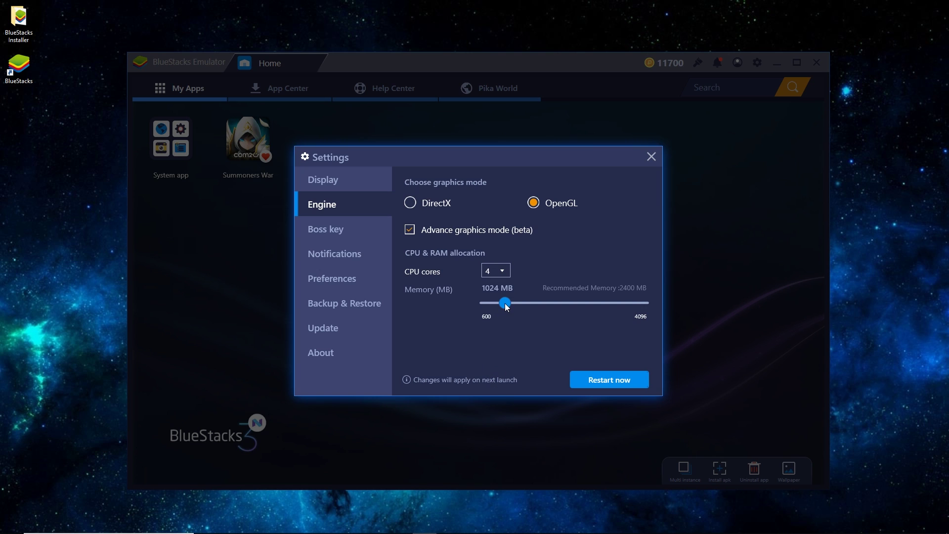
left_click_drag(506, 307, 594, 312)
Step: Restart BlueStacks, maximise its window, and open the System app folder
left_click(622, 384)
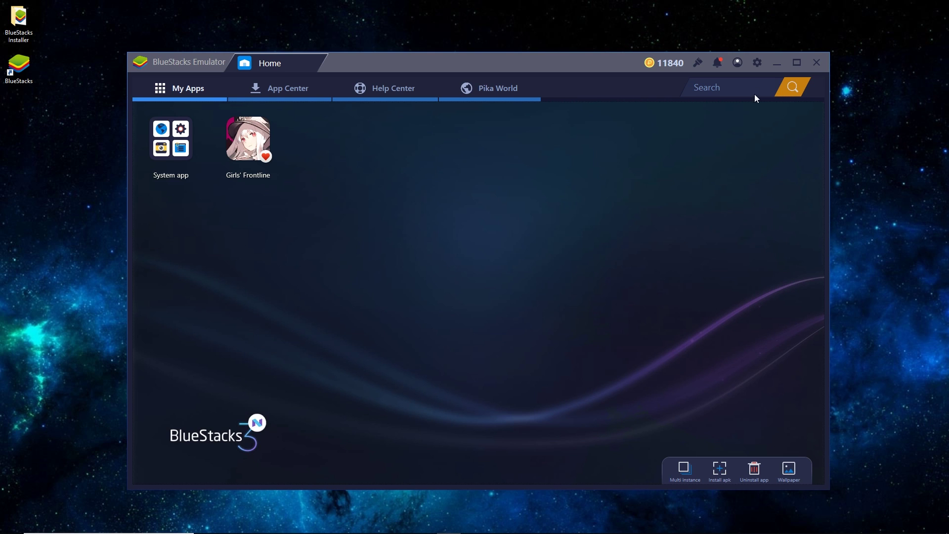
left_click(797, 63)
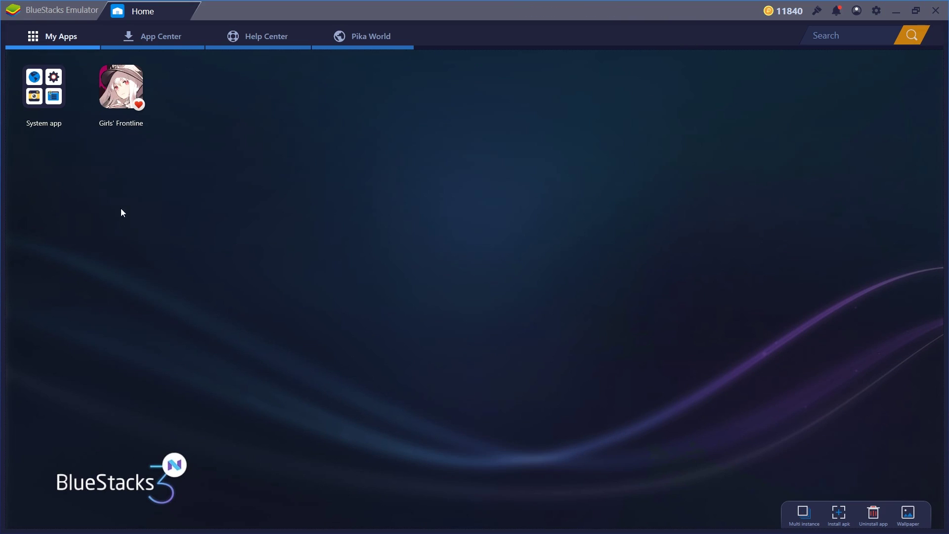
left_click(37, 98)
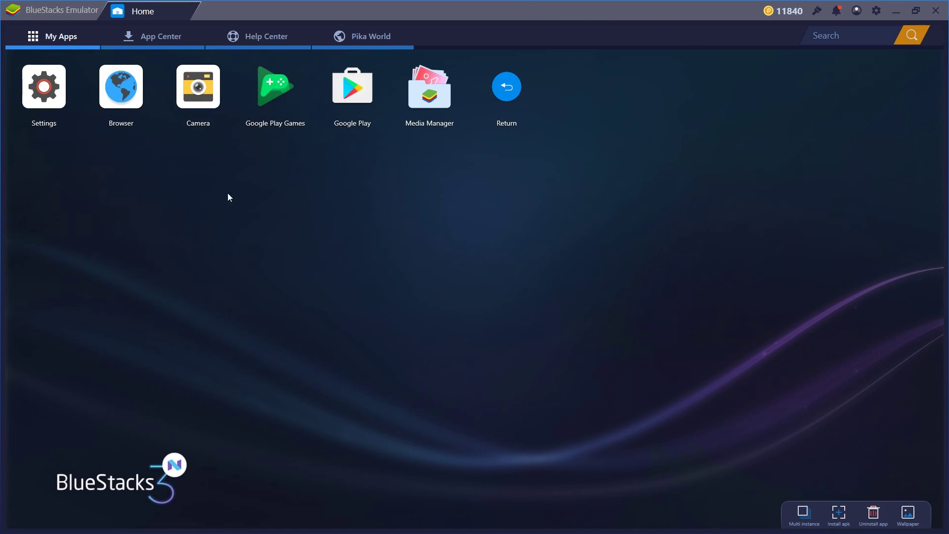
Step: Open the Android Browser and go to dbz.space
left_click(129, 88)
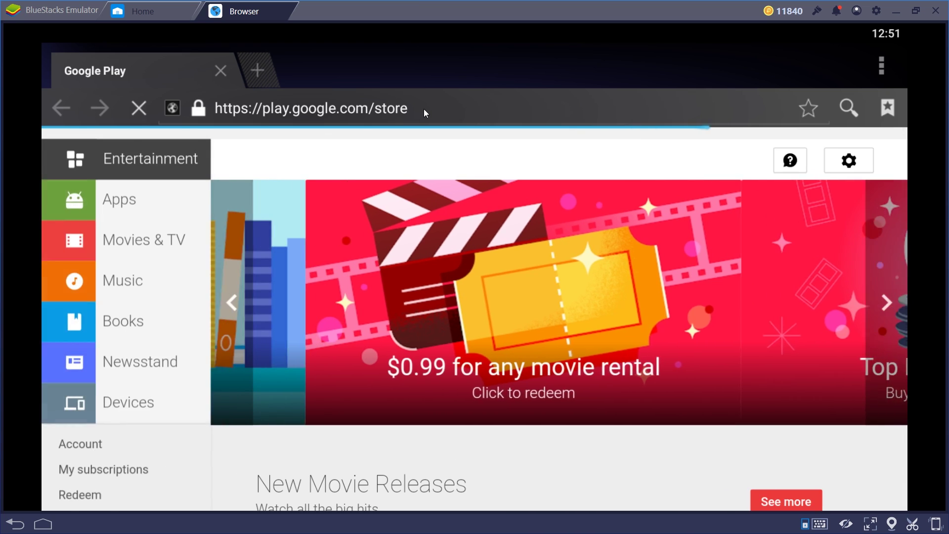
left_click(423, 109)
type("dbz.space")
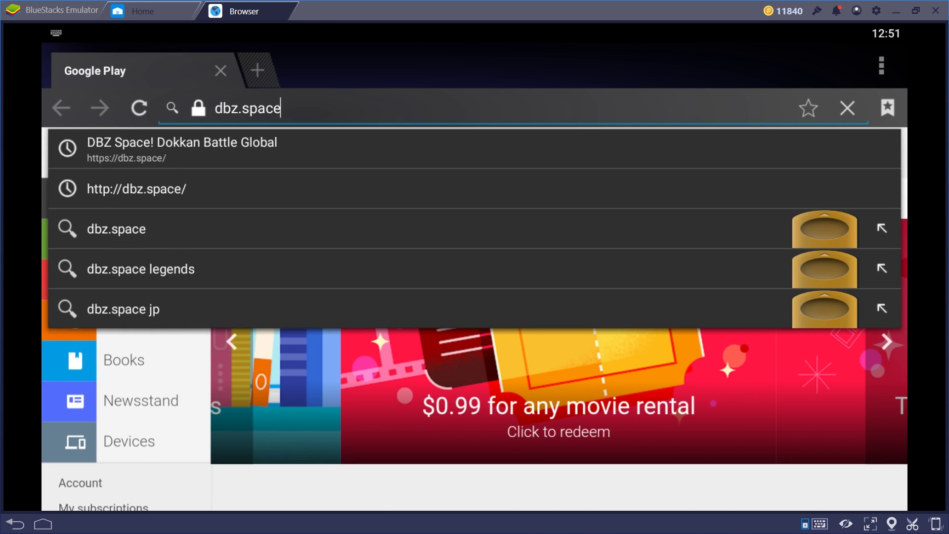
key("Return")
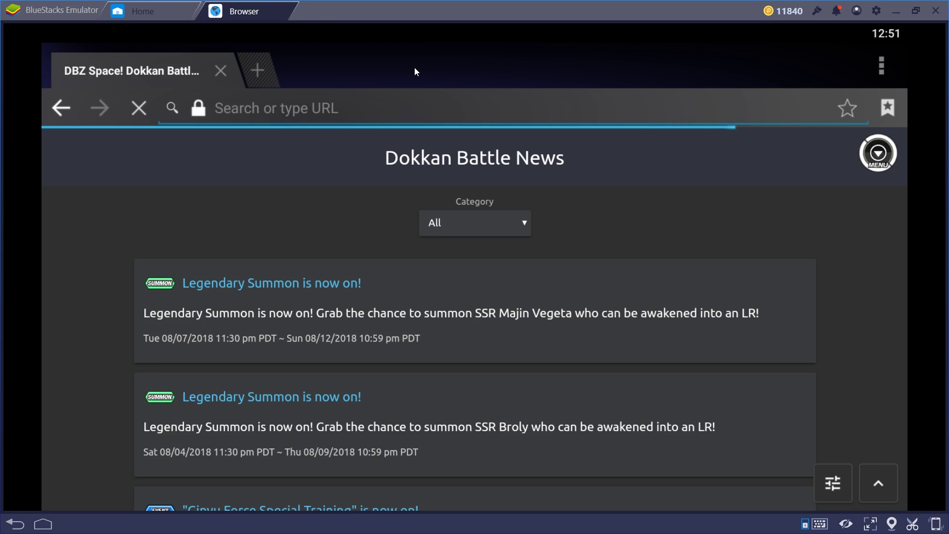
Step: Switch the site to its Japan version and open the APKs & Mods page
left_click(879, 156)
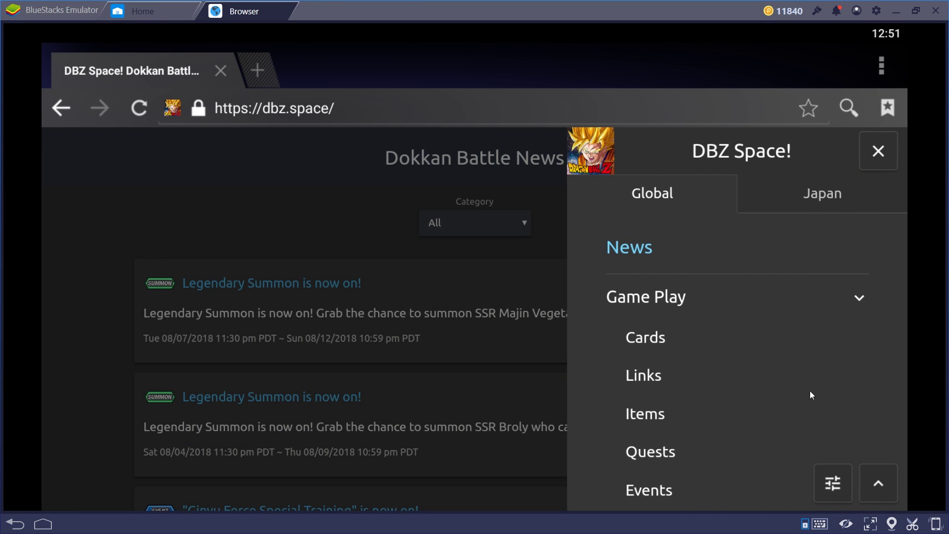
left_click(821, 195)
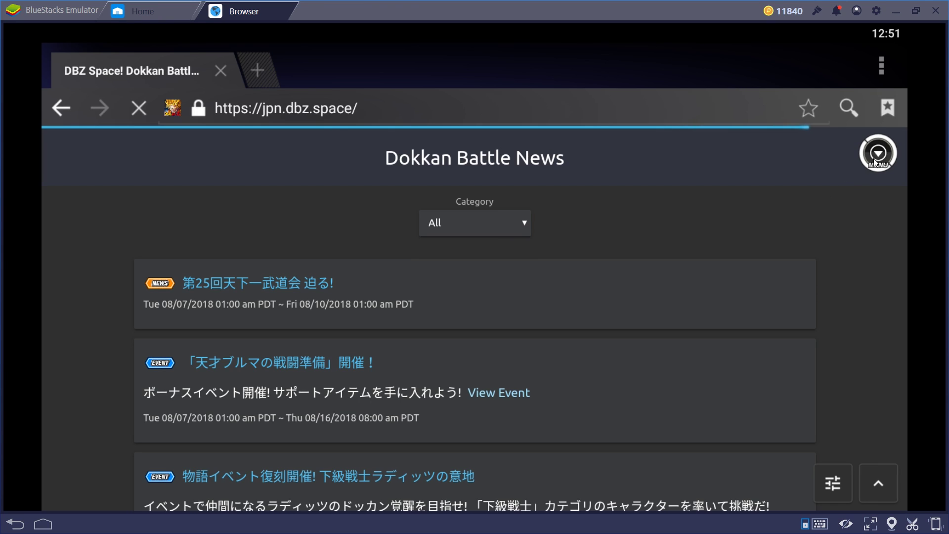
left_click(878, 154)
scroll(754, 379, "down", 10)
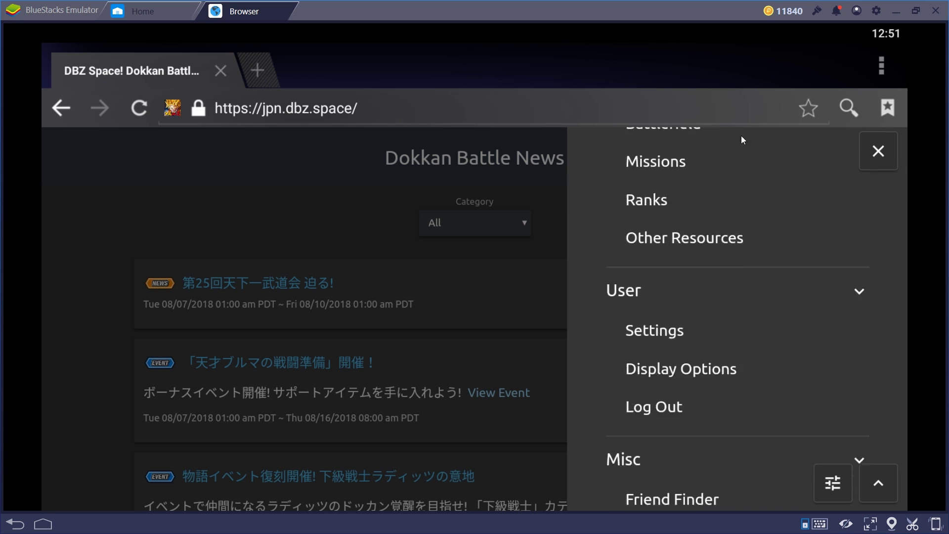
scroll(740, 268, "up", 2)
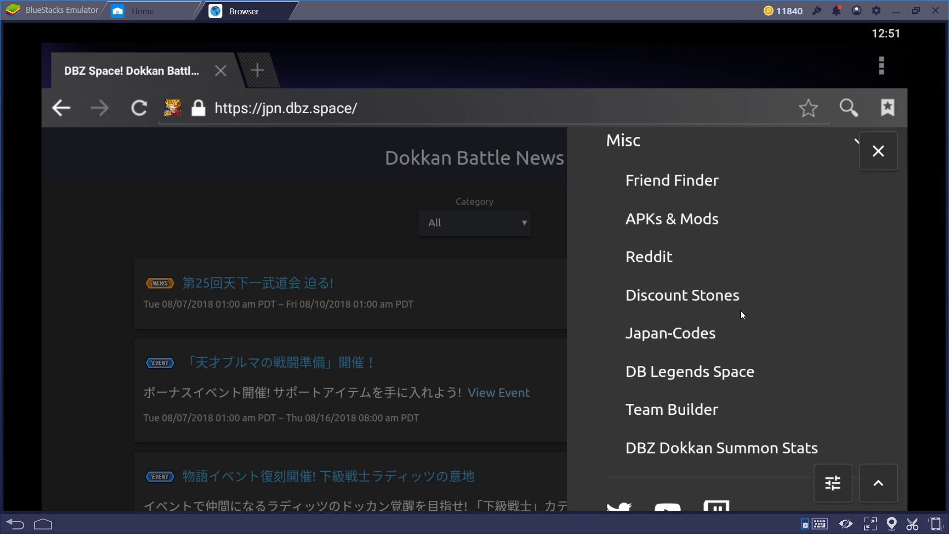
left_click(677, 221)
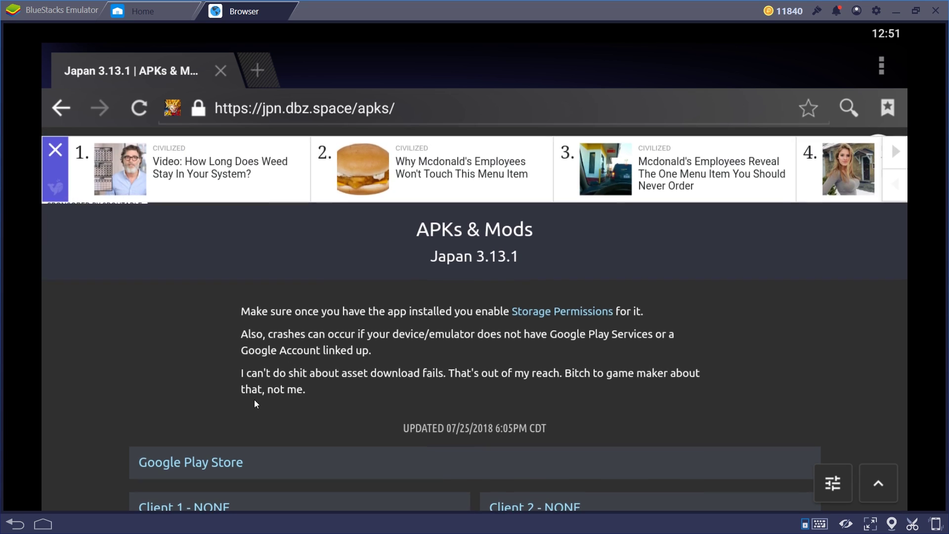
Step: Download the Client 1 - NONE Japanese Dokkan Battle APK and watch its progress in notifications
scroll(308, 246, "down", 5)
left_click(192, 342)
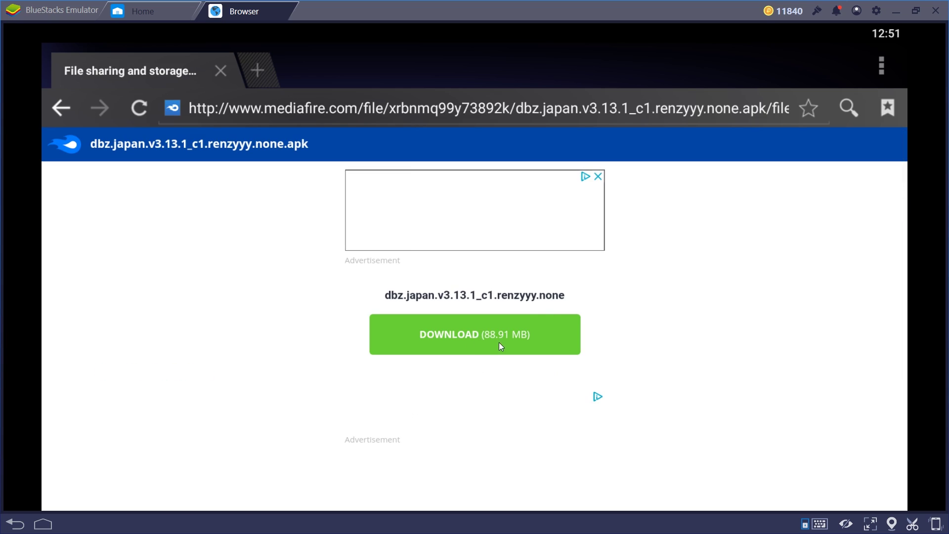
left_click(499, 342)
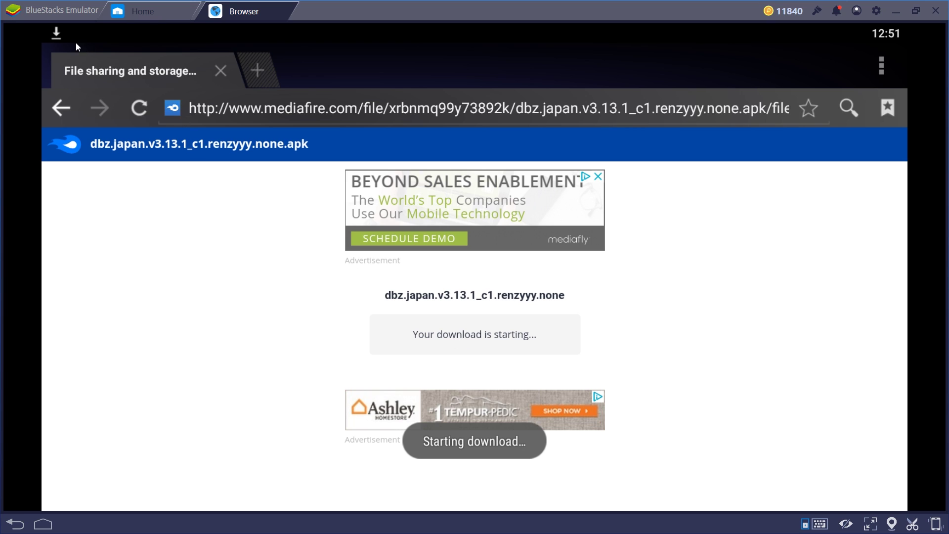
left_click_drag(76, 43, 89, 252)
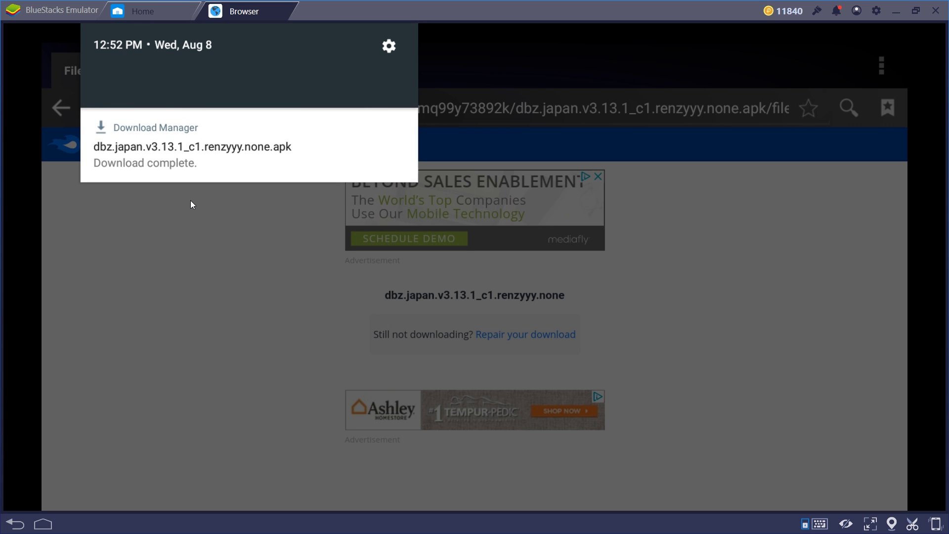
Step: Install the downloaded ドッカン APK, close the Browser, and launch ドッカン from My Apps
left_click(170, 151)
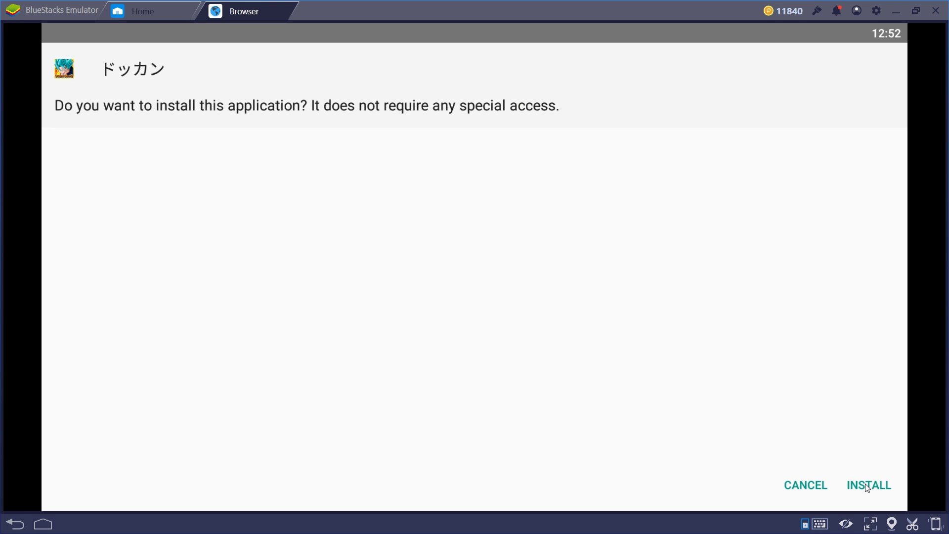
left_click(867, 487)
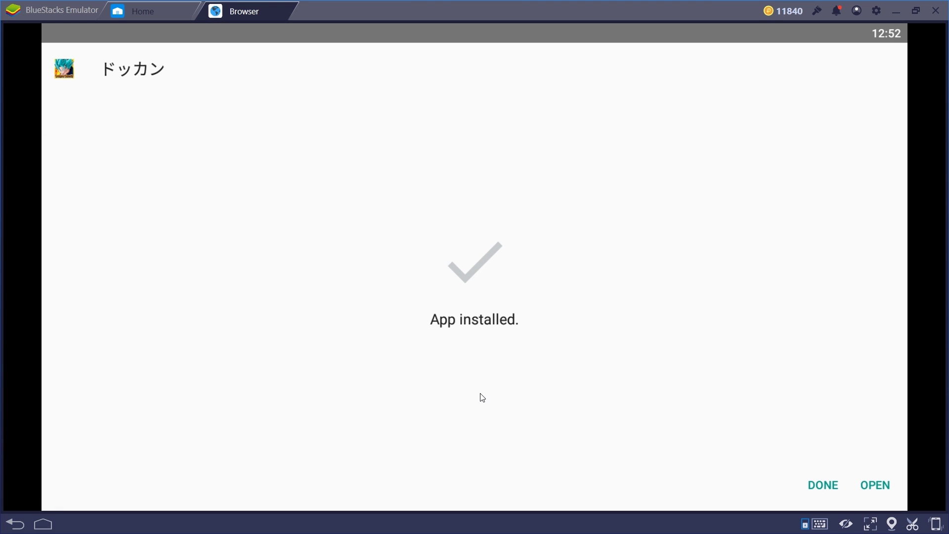
left_click(830, 486)
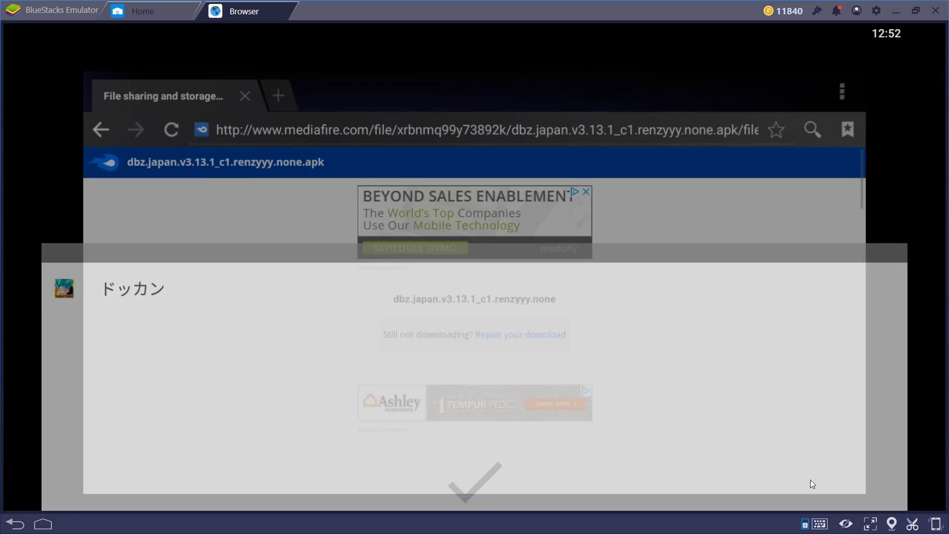
left_click(291, 7)
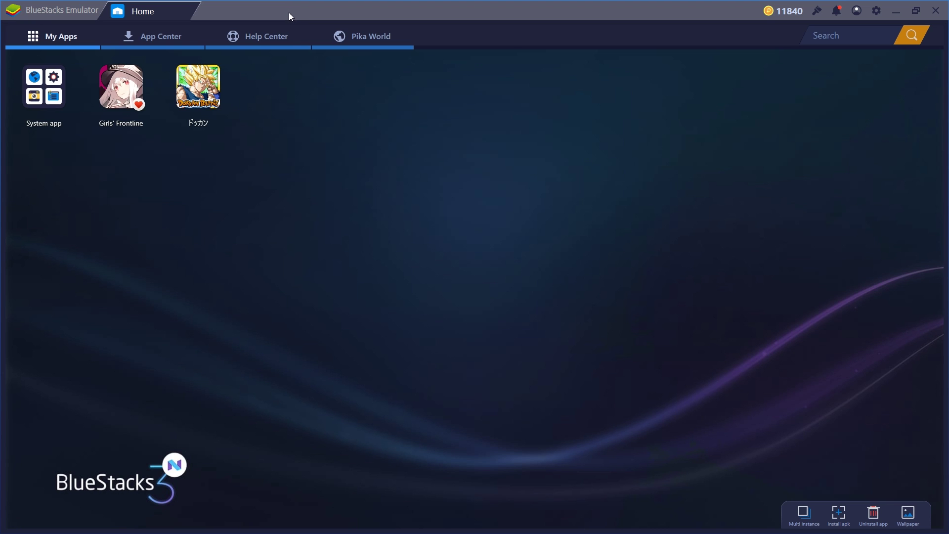
left_click(199, 104)
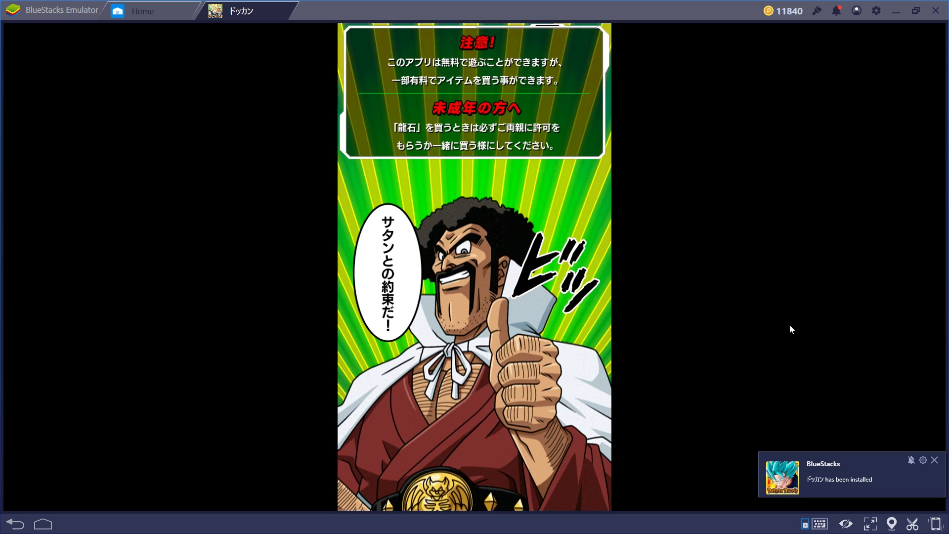
Step: Go fullscreen with F11 and pick Z-HARD on stage 1 of the Dragon Ball FighterZ event
left_click(933, 460)
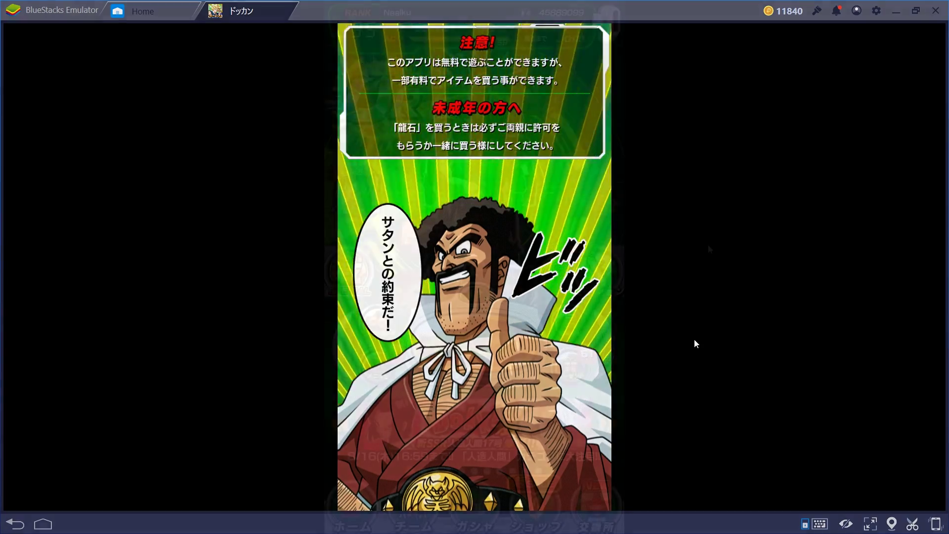
key("F11")
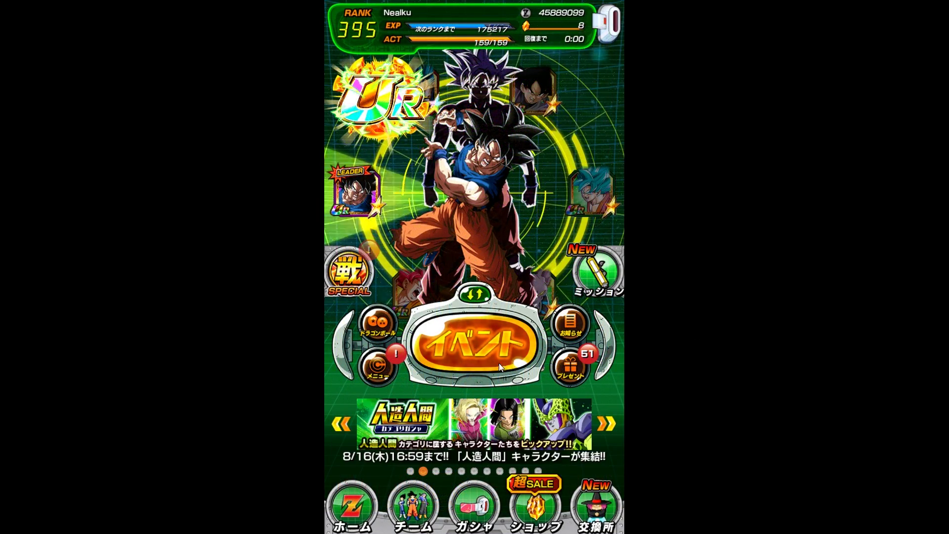
left_click(467, 345)
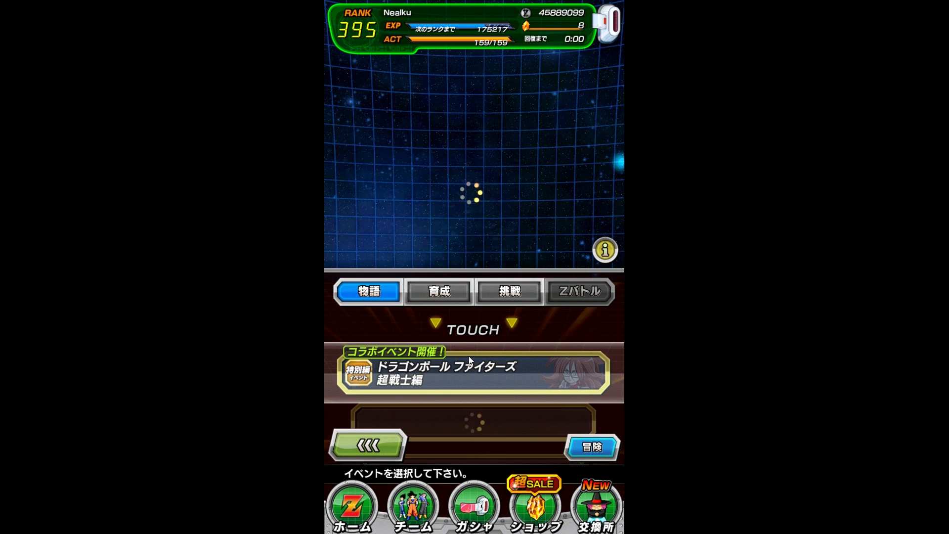
left_click(406, 368)
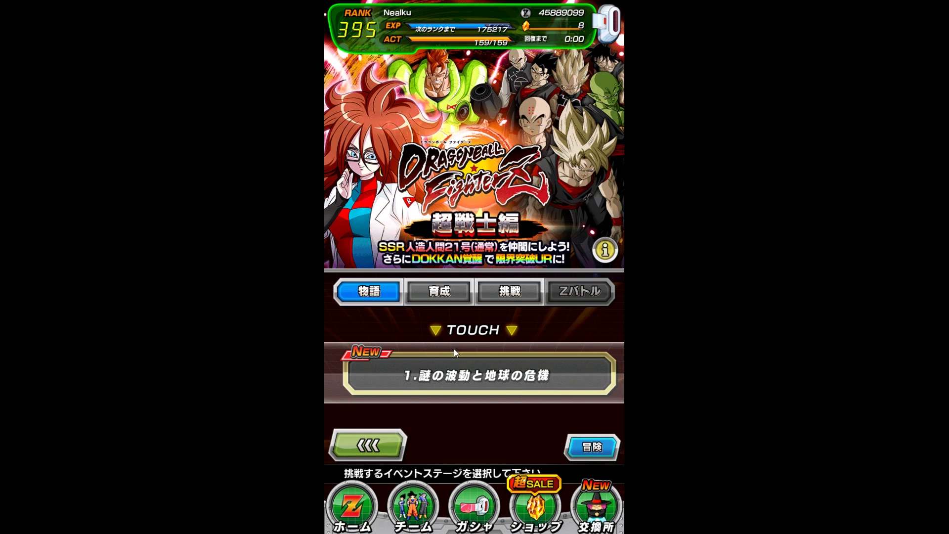
left_click(468, 385)
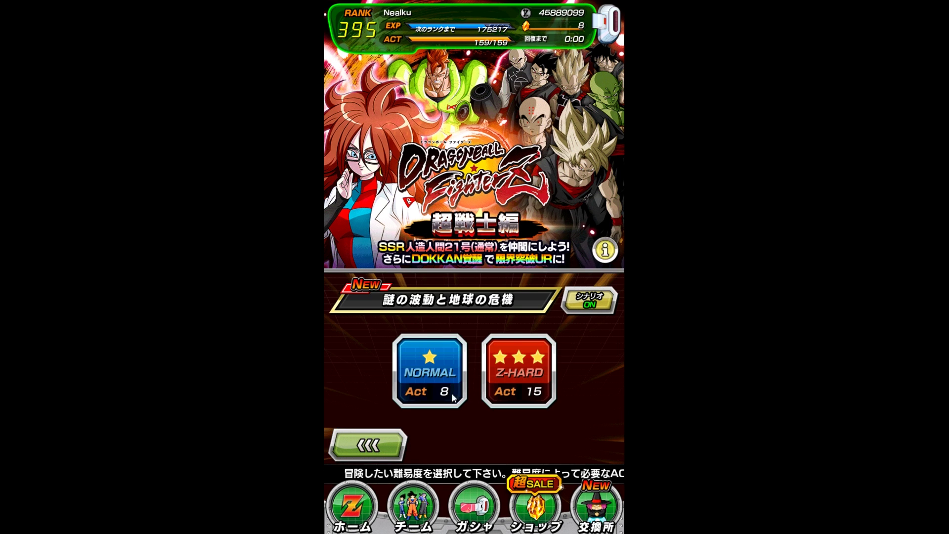
left_click(509, 366)
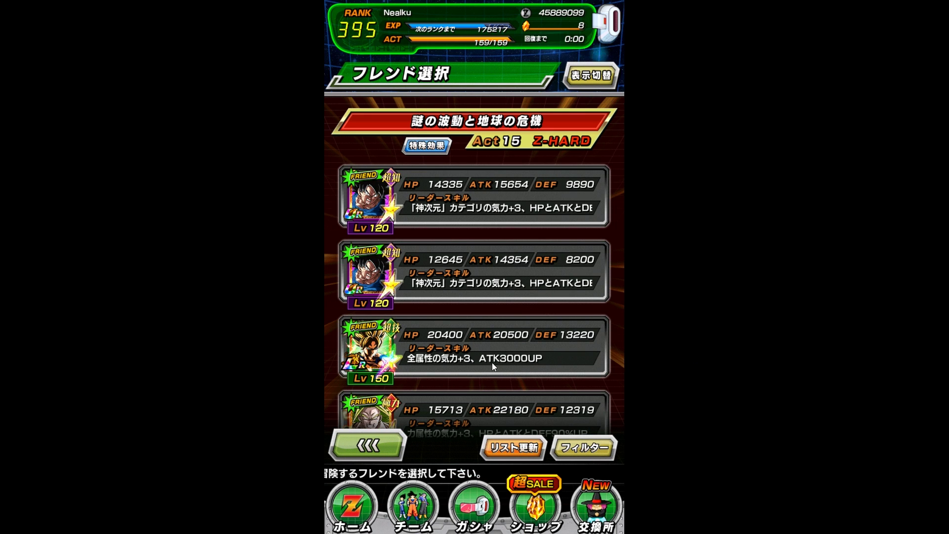
Step: Choose a friend as support leader and start the stage with 挑む!
left_click_drag(492, 367, 503, 238)
left_click_drag(490, 356, 497, 200)
left_click(439, 190)
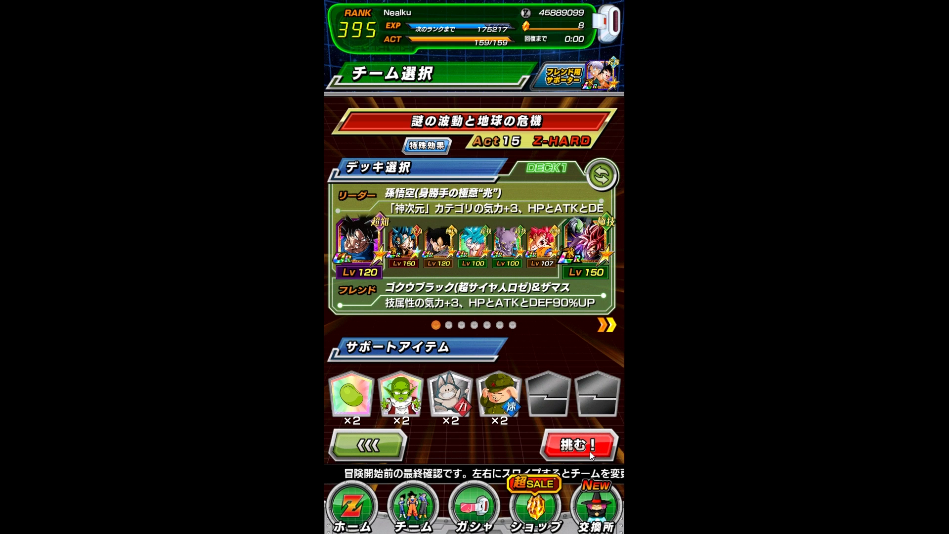
left_click(583, 447)
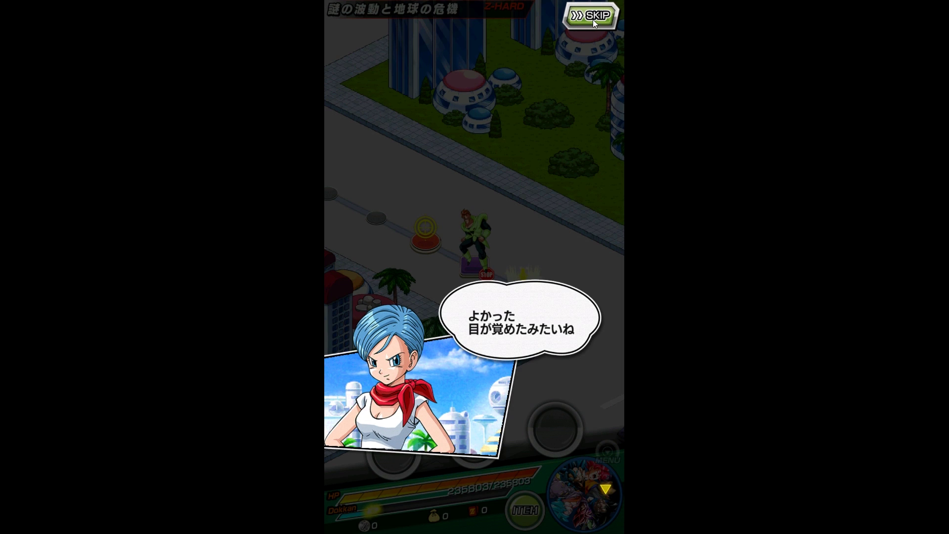
Step: Advance through the opening story dialogue and skip the rest of the cutscene
left_click(521, 202)
left_click(520, 237)
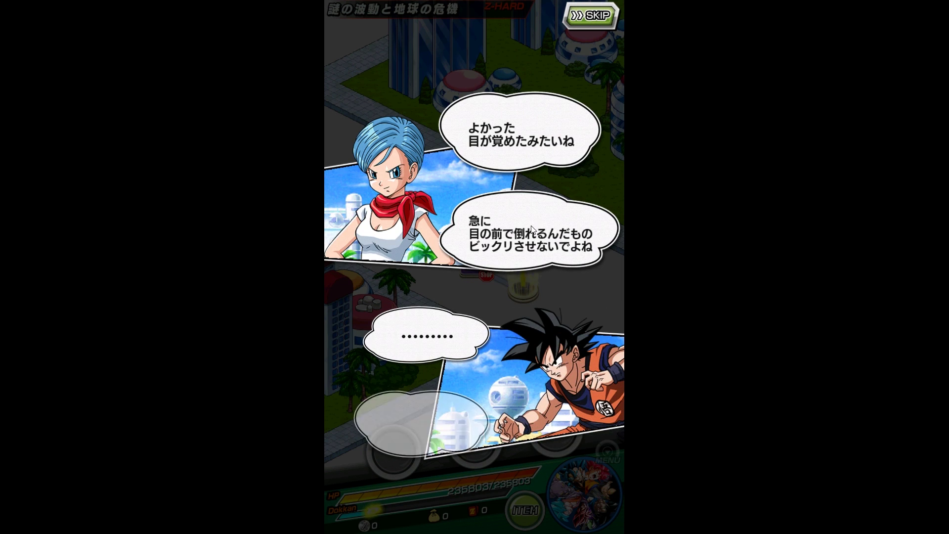
left_click(519, 252)
left_click(516, 266)
left_click(515, 266)
left_click(544, 148)
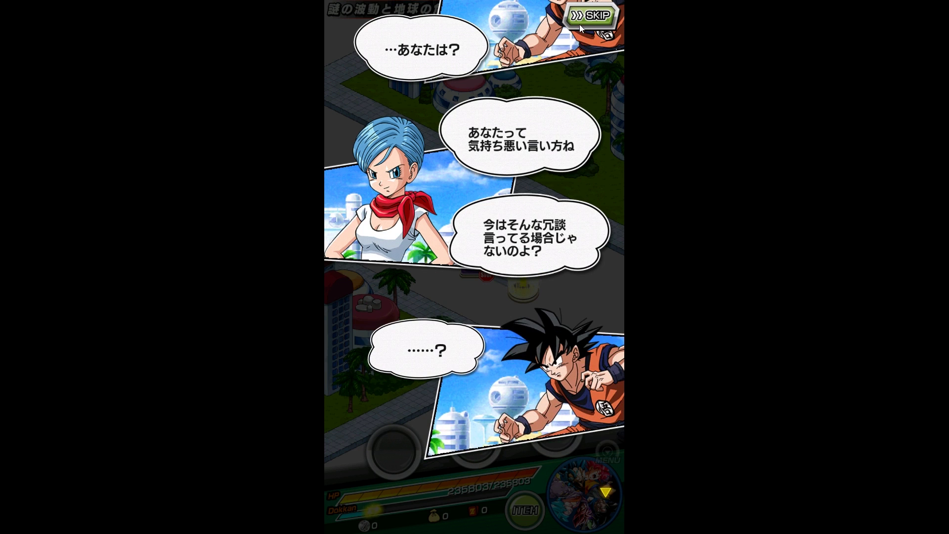
left_click(579, 23)
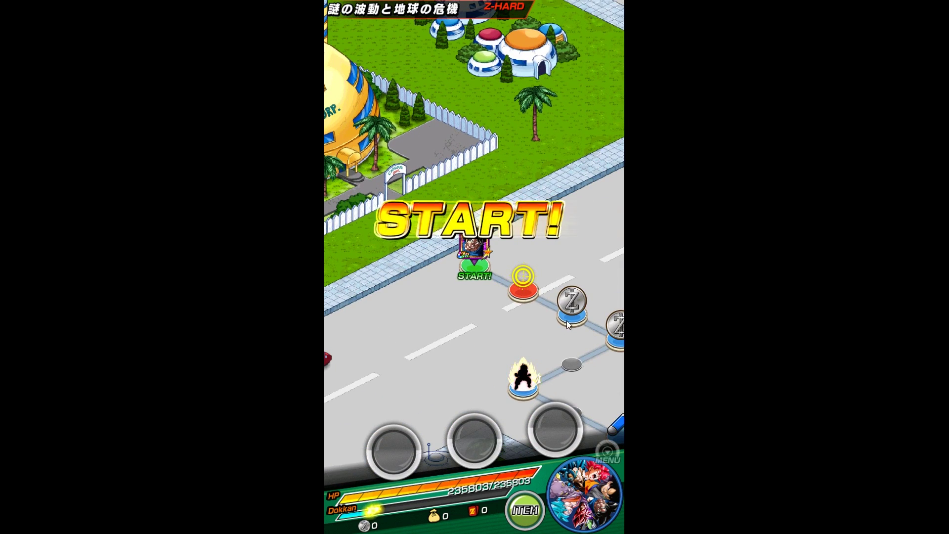
Step: Move along the board with the 2, 2 and 5 cards to reach the enemy
left_click_drag(583, 360, 477, 282)
left_click(481, 432)
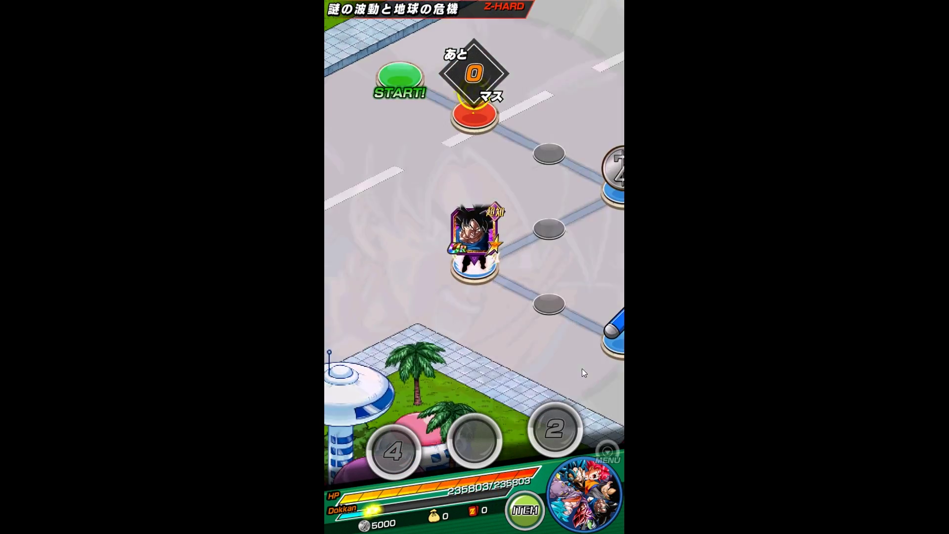
left_click(553, 430)
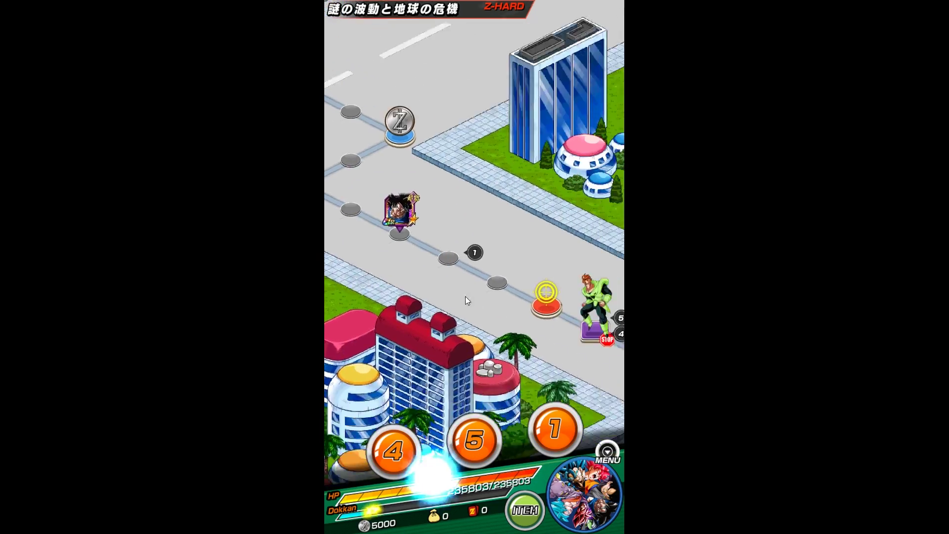
left_click(489, 420)
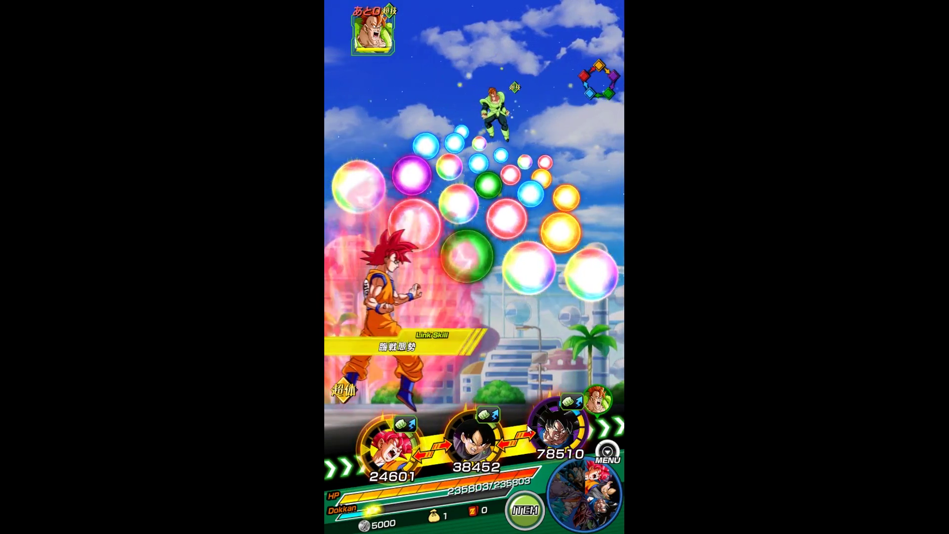
Step: Reorder the attack rotation and chain ki spheres until Android 16 is knocked out
left_click(507, 443)
left_click(507, 444)
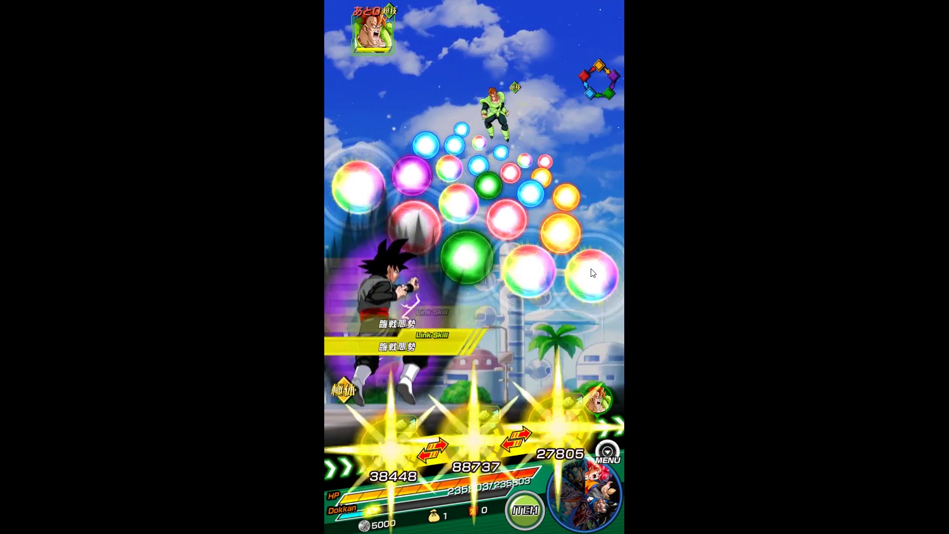
left_click(595, 280)
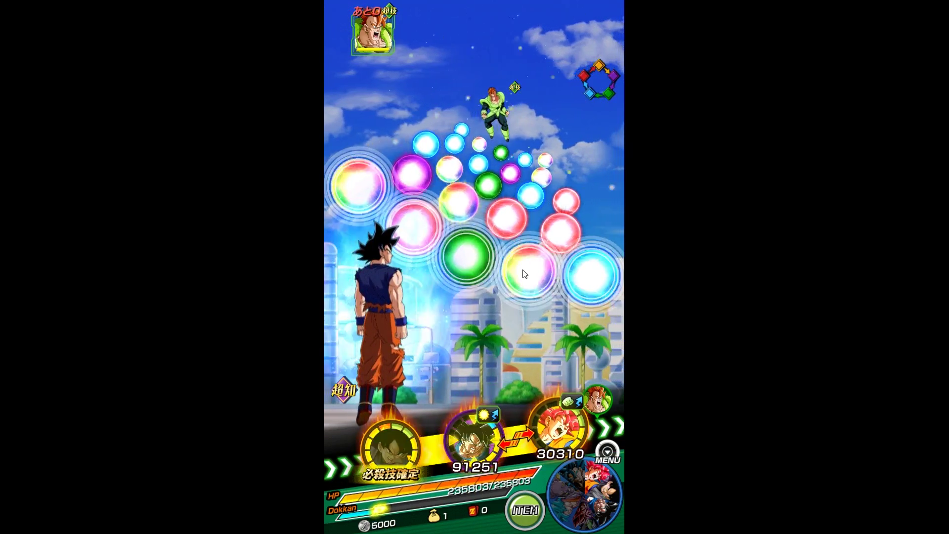
left_click(540, 280)
left_click(539, 277)
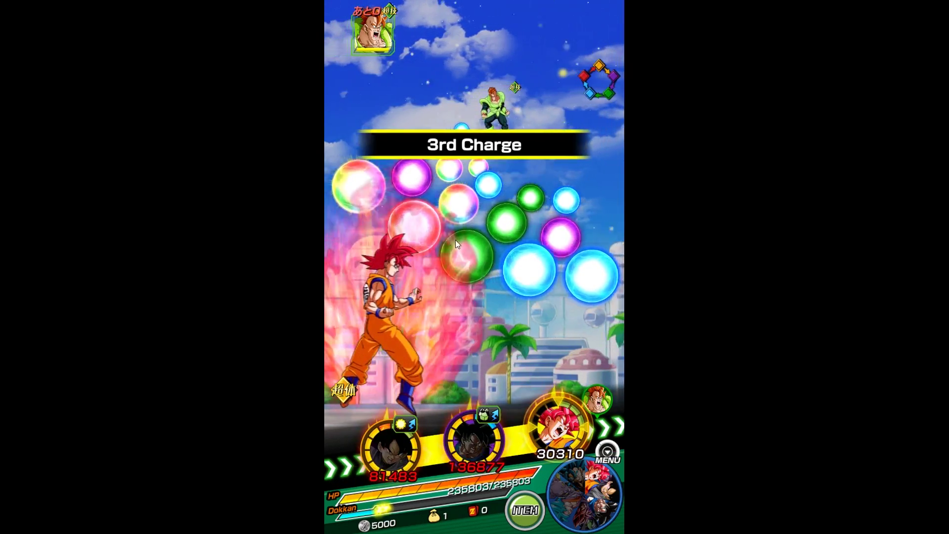
left_click(404, 221)
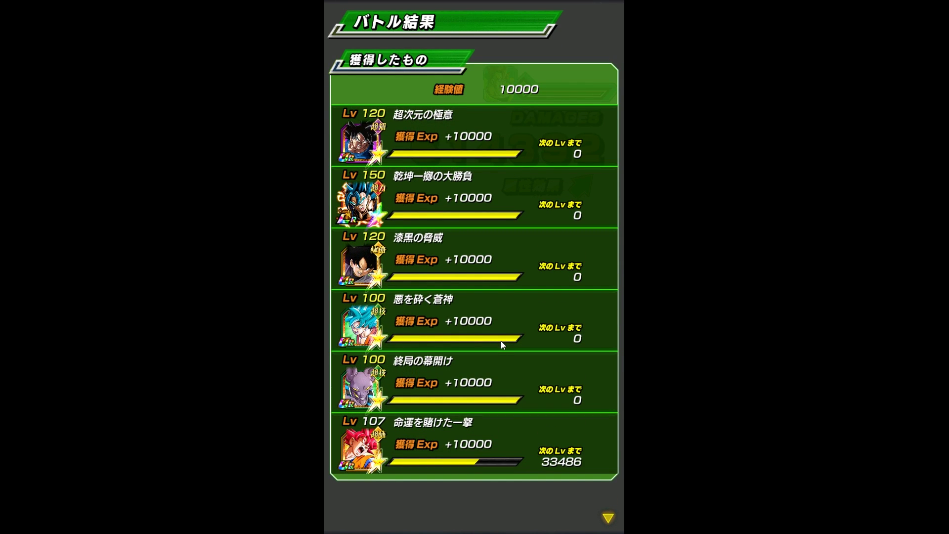
Step: Continue past the battle results, play the 1 card to move one space, and skip the enemy dialogue
left_click(507, 345)
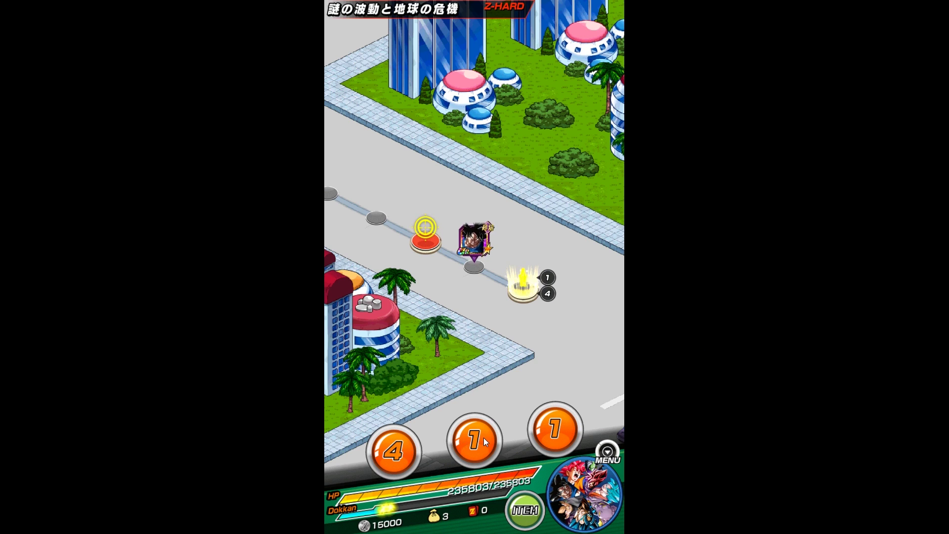
left_click(483, 438)
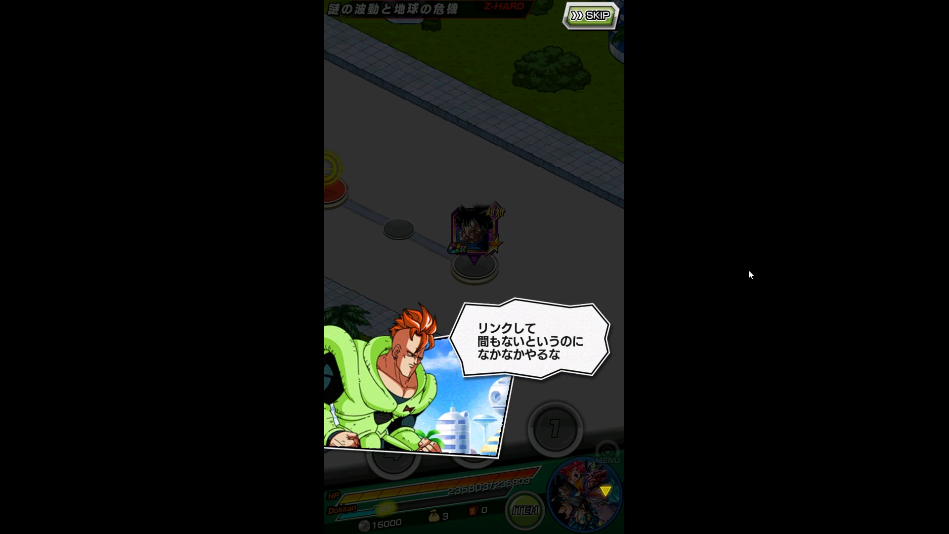
left_click(559, 118)
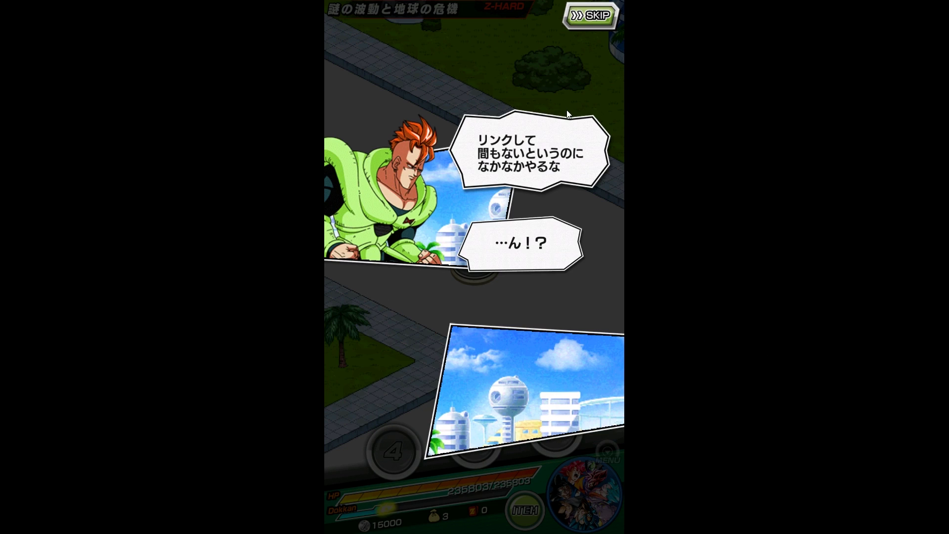
left_click(596, 17)
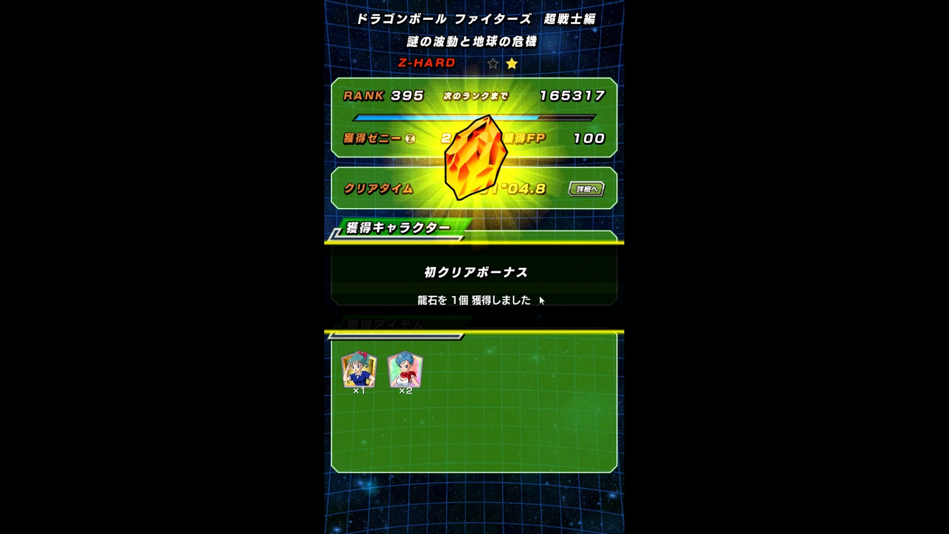
Step: Dismiss the 1 Dragon Stone first-clear bonus and accept the 100 FP results
left_click(540, 296)
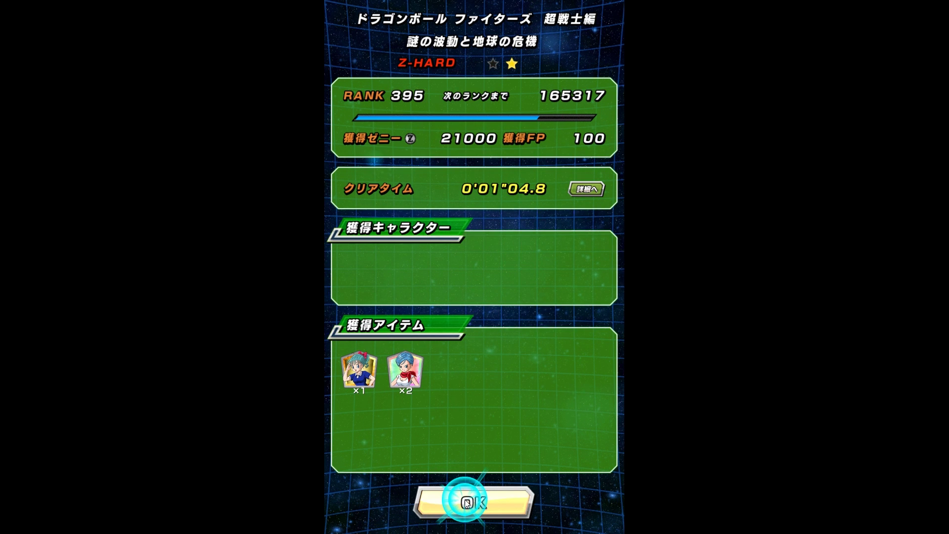
left_click(466, 503)
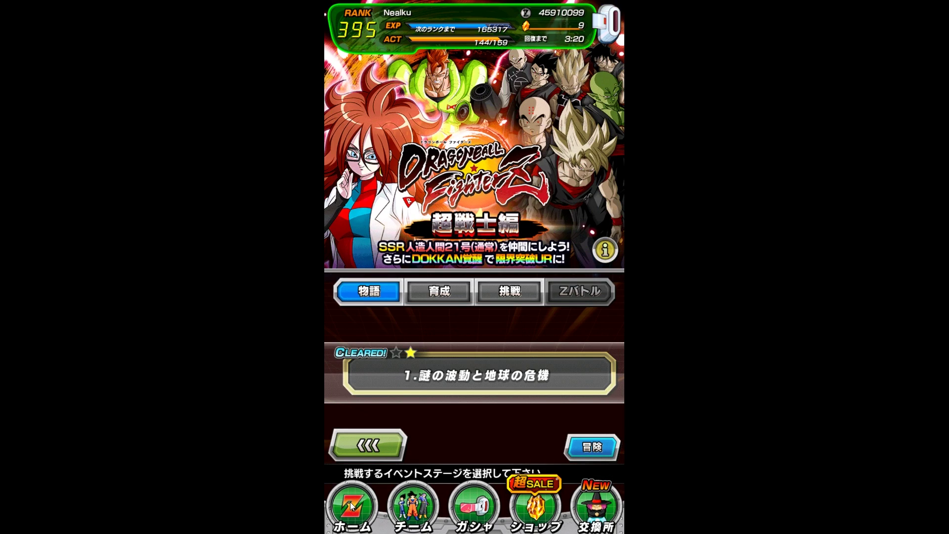